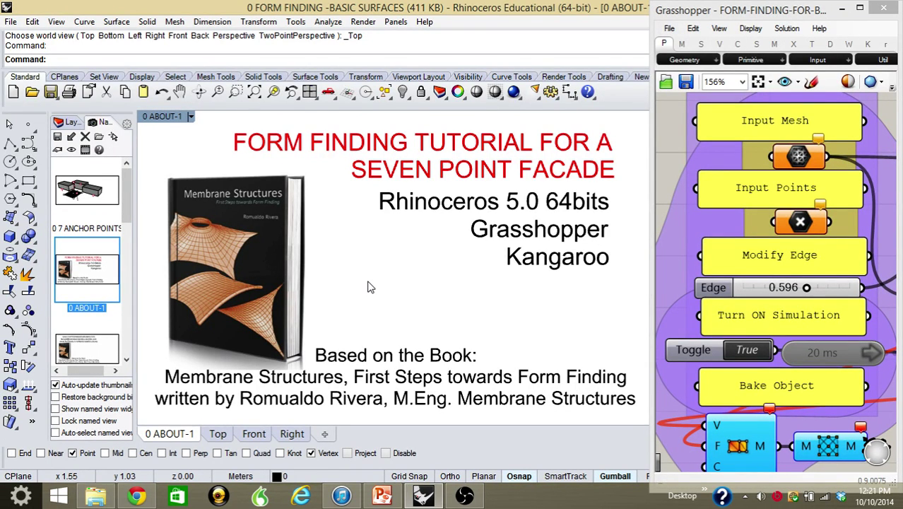
Step: Restore the saved named view showing the flat mesh and seven anchor points
double_click(104, 200)
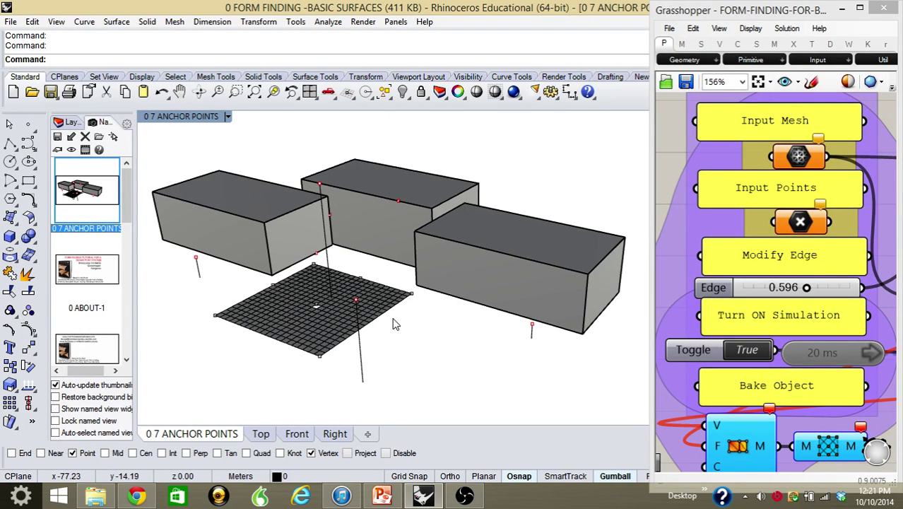
Step: Reference the flat grid mesh into the Input Mesh parameter with Set one Mesh
left_click(318, 322)
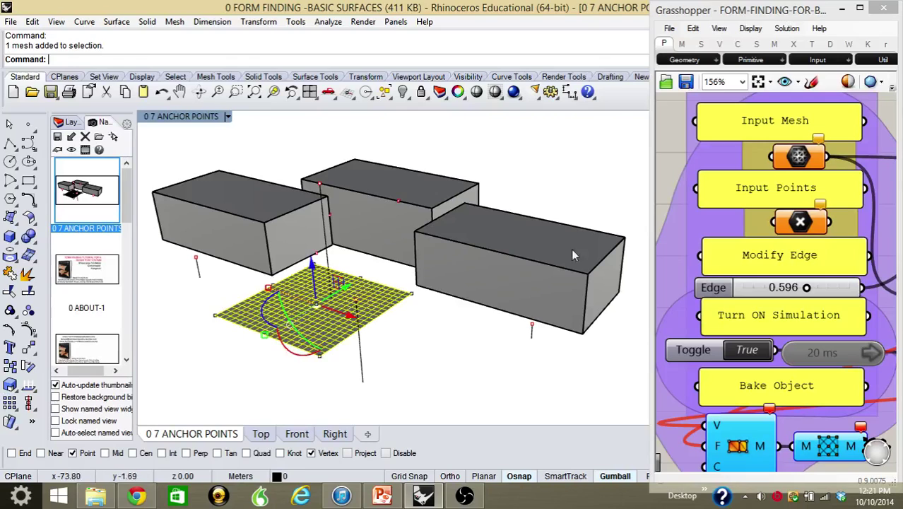
left_click(800, 161)
right_click(802, 161)
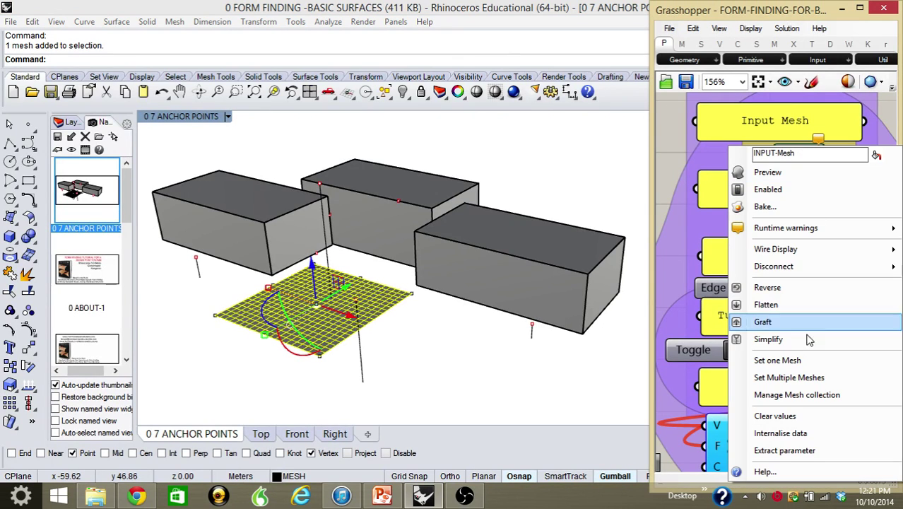
left_click(785, 357)
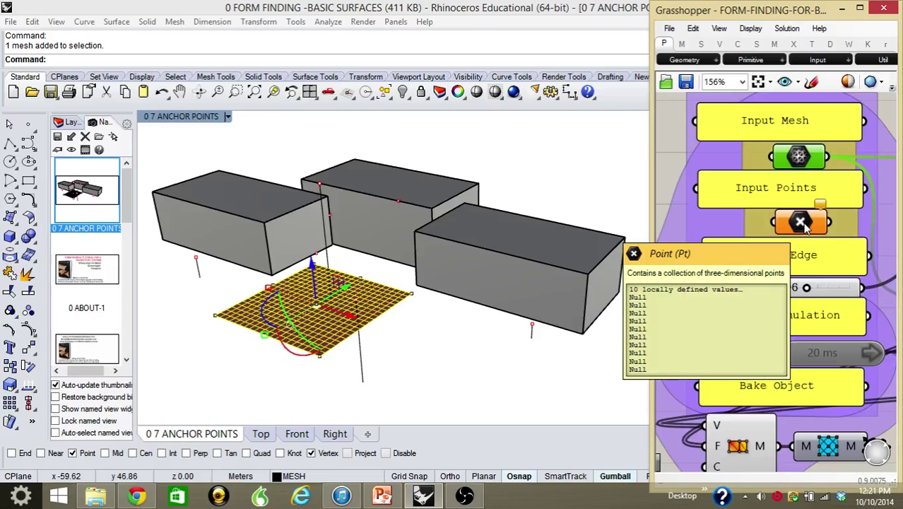
left_click(530, 349)
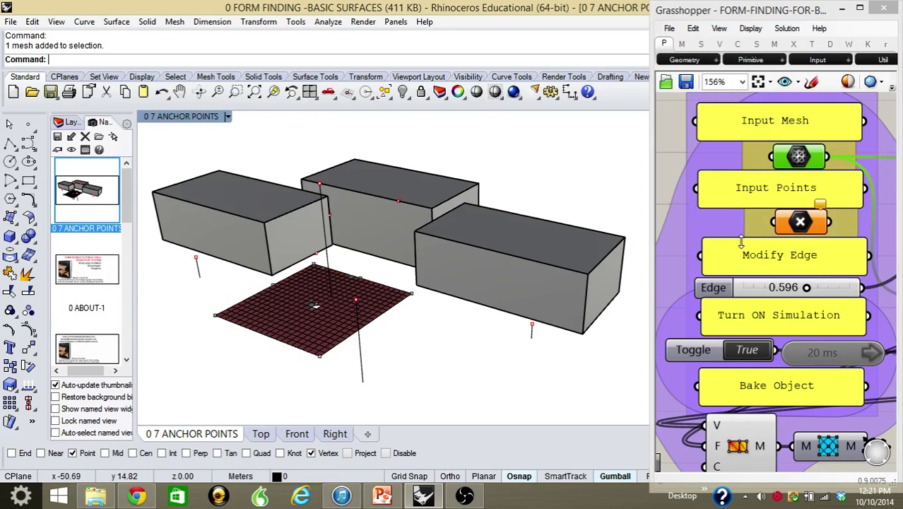
Step: Reference the seven anchor vertices into Input Points with Set Multiple Points
right_click(803, 232)
left_click(792, 376)
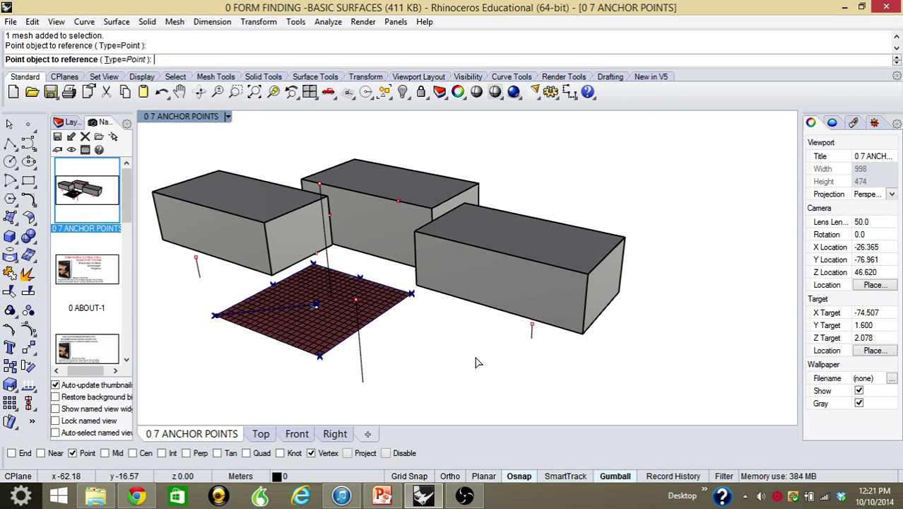
key("Return")
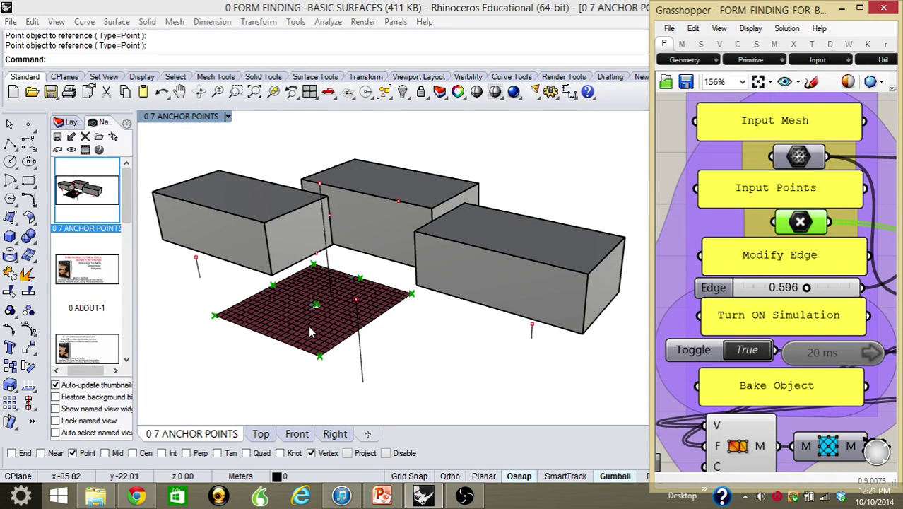
Step: Enable the Timer, set the Boolean Toggle to False, and turn off the MESH layer
double_click(843, 360)
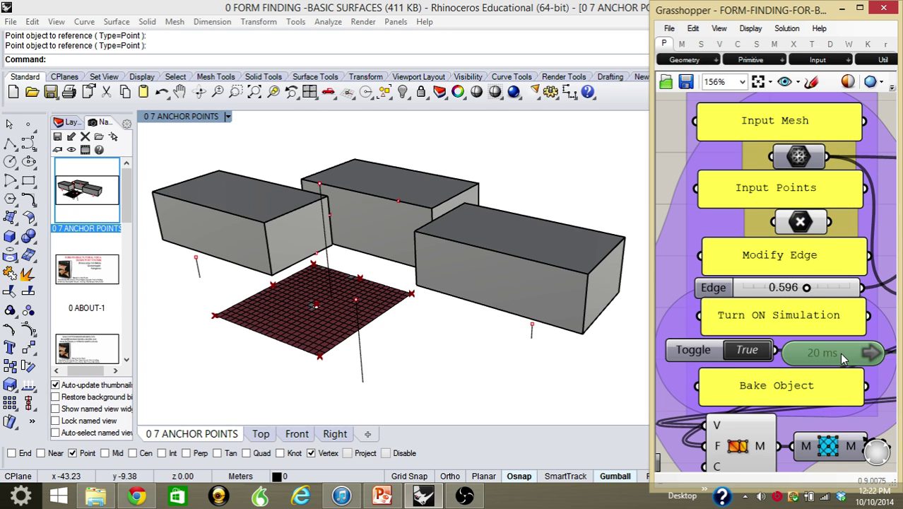
left_click(750, 350)
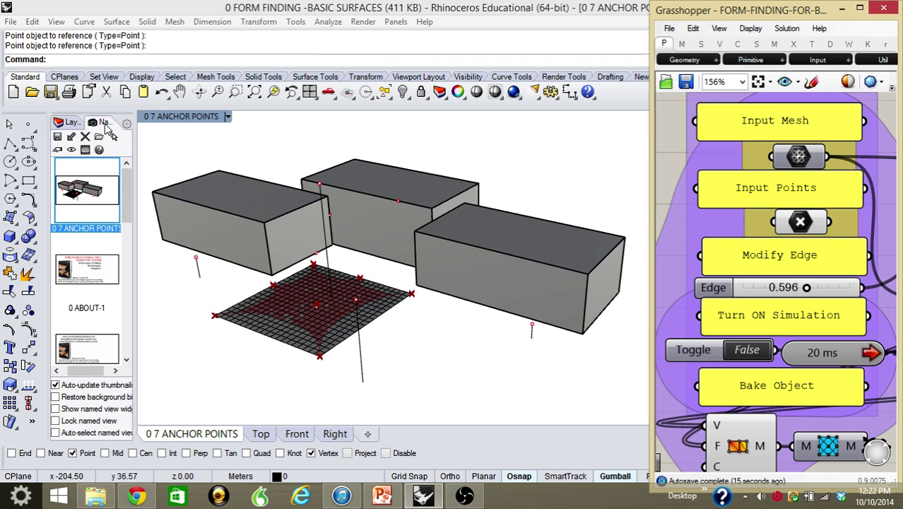
left_click(71, 122)
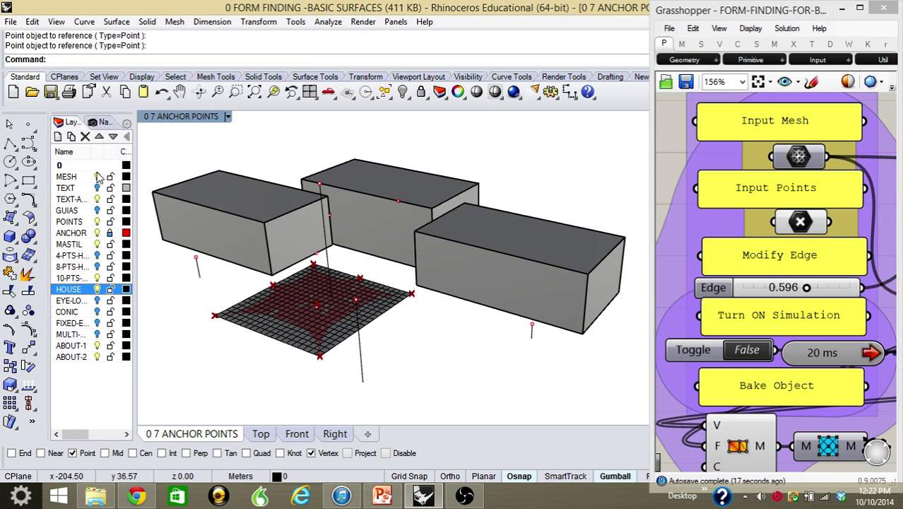
left_click(98, 177)
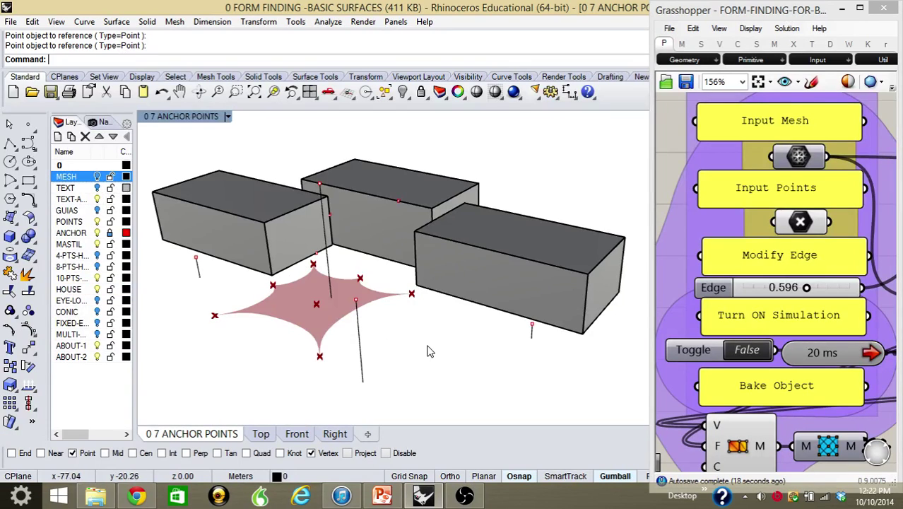
left_click(107, 123)
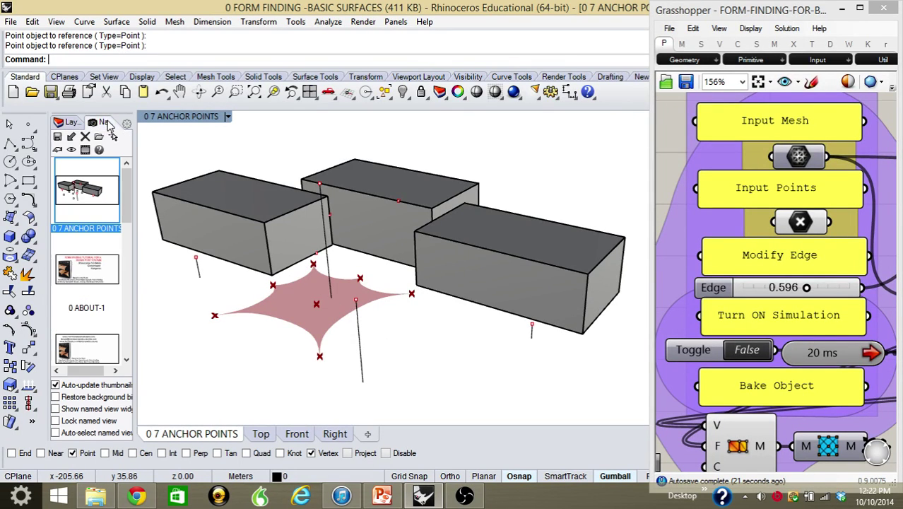
Step: Move the front anchor point onto the top of the pole
left_click_drag(297, 346, 332, 382)
type("M")
key("Return")
left_click(319, 357)
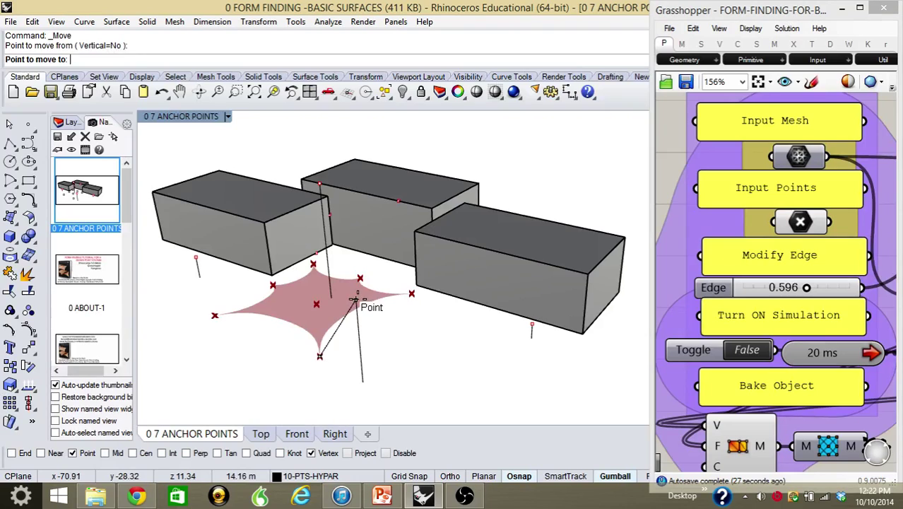
left_click(355, 301)
Step: Move the right-hand corner anchor to the point beside the right box
left_click(411, 293)
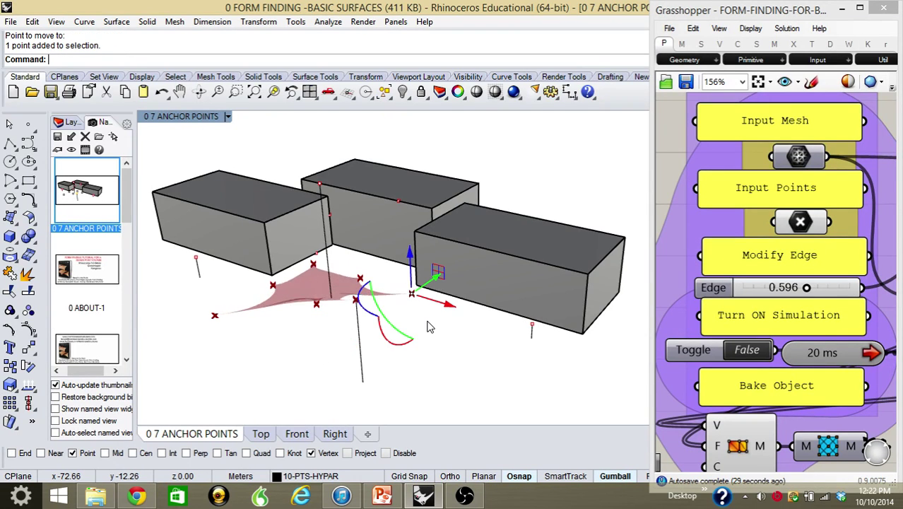
type("M")
key("Return")
left_click(411, 294)
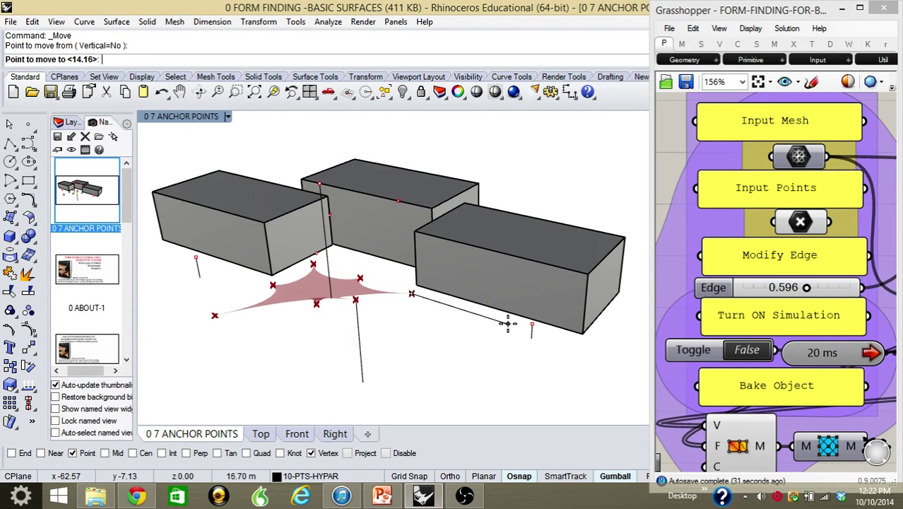
left_click(531, 323)
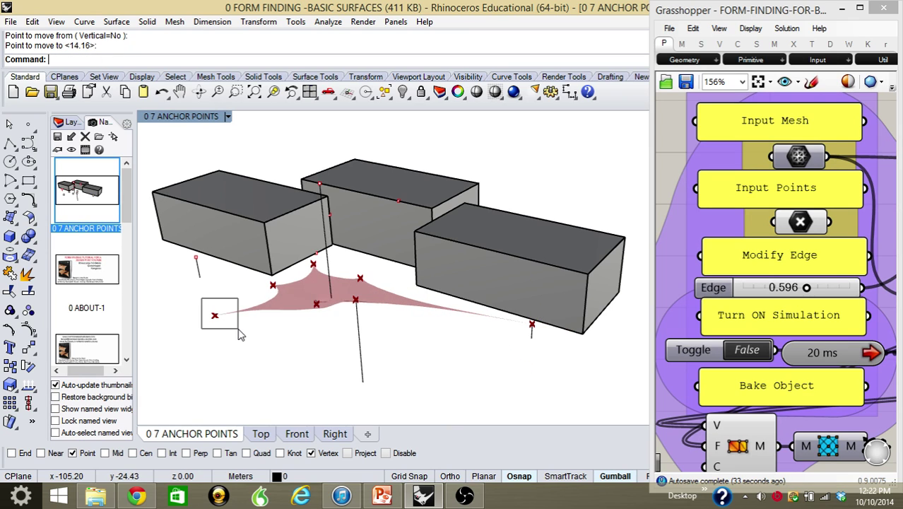
Step: Move the left corner anchor onto its target point
left_click(214, 315)
type("M")
key("Return")
left_click(214, 315)
left_click(200, 266)
Step: Move the right-hand anchor onto the middle box's corner
right_click_drag(373, 337, 366, 226)
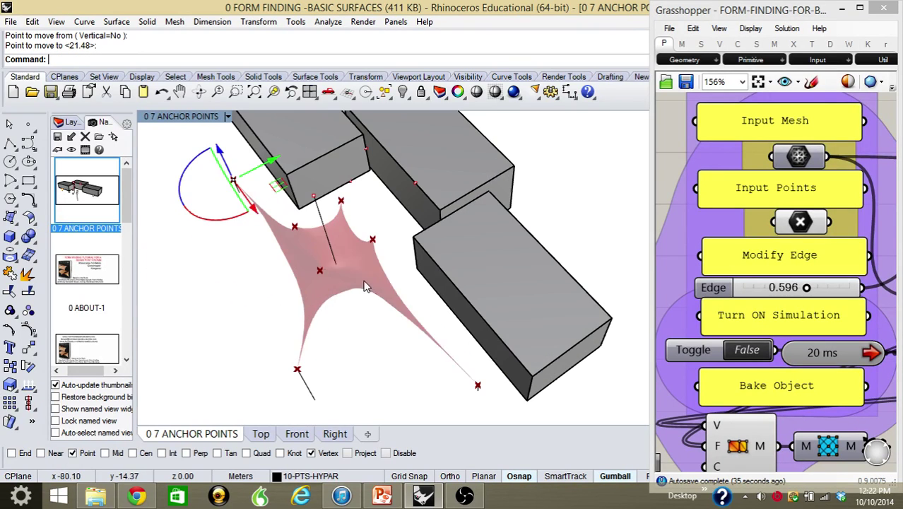
left_click_drag(366, 227, 388, 250)
type("M")
key("Return")
left_click(373, 239)
left_click(412, 183)
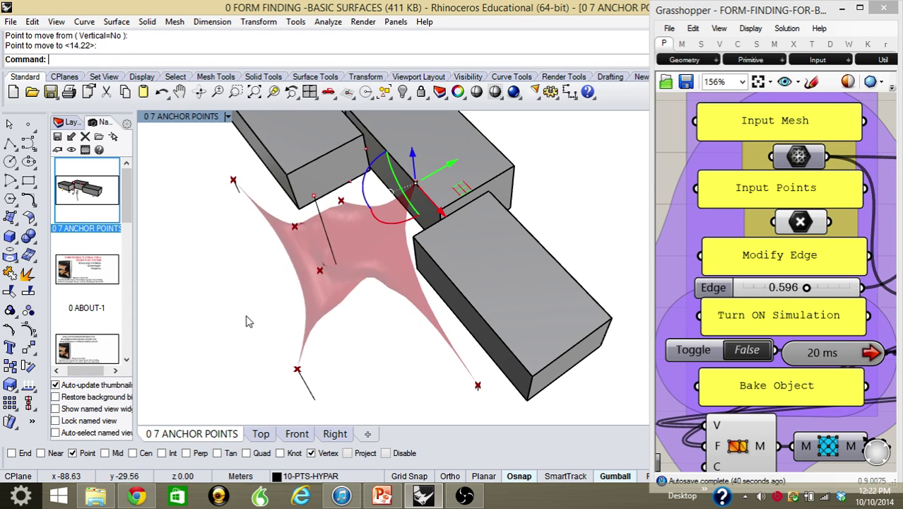
Step: Move another anchor point onto the left box's edge
mouse_move(246, 318)
right_mouse_down()
mouse_move(328, 281)
mouse_move(283, 353)
right_mouse_up()
left_click(268, 369)
left_click_drag(290, 373, 264, 324)
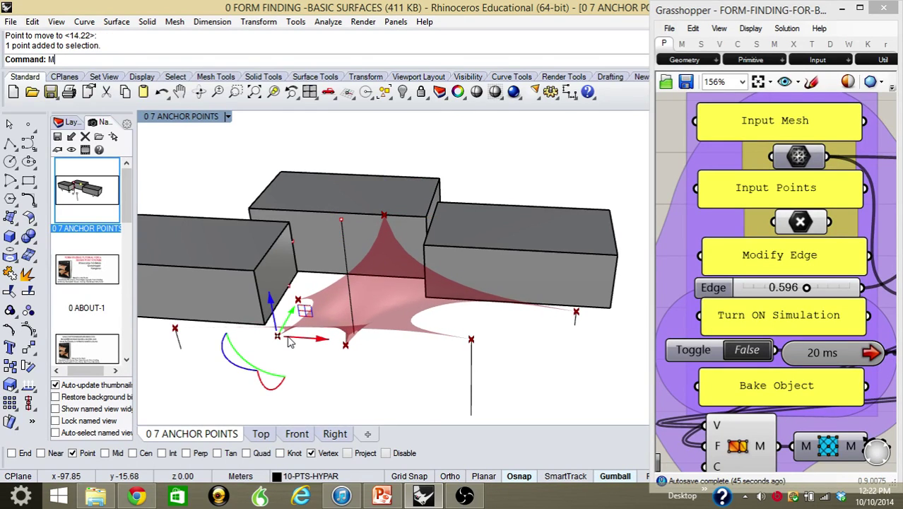
type("M")
key("Return")
left_click(277, 339)
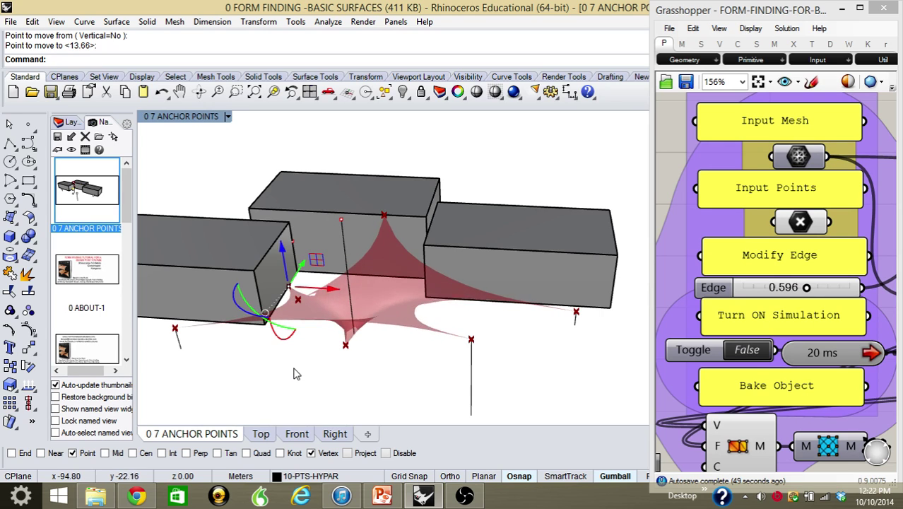
left_click(294, 365, "ctrl")
left_click(303, 299)
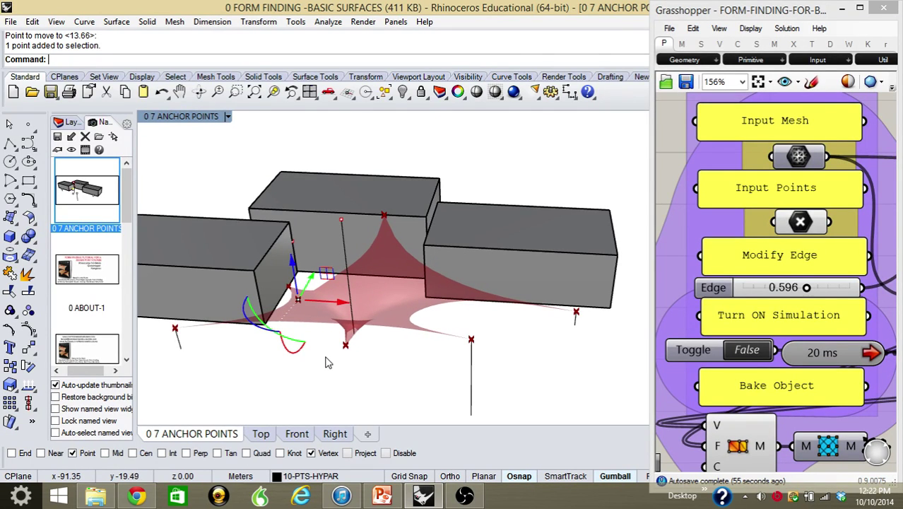
Step: Move one anchor point up onto the box corner
type("m")
key("Return")
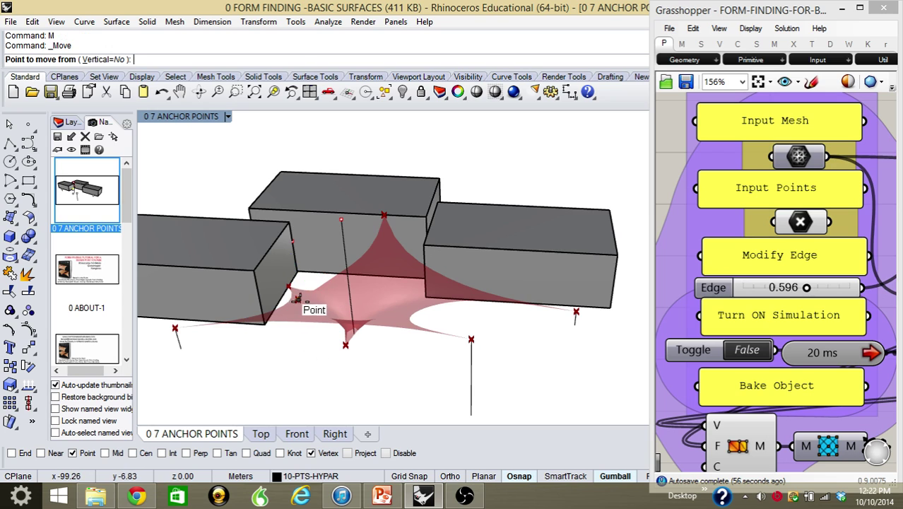
left_click(297, 299)
left_click(291, 241)
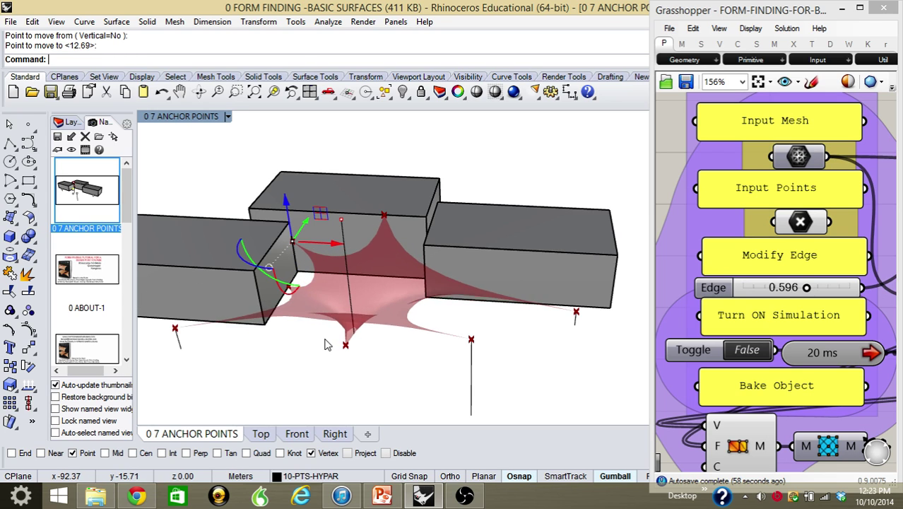
Step: Move the lower anchor point onto the box edge and orbit to a frontal view
left_click(345, 344)
type("m")
key("Return")
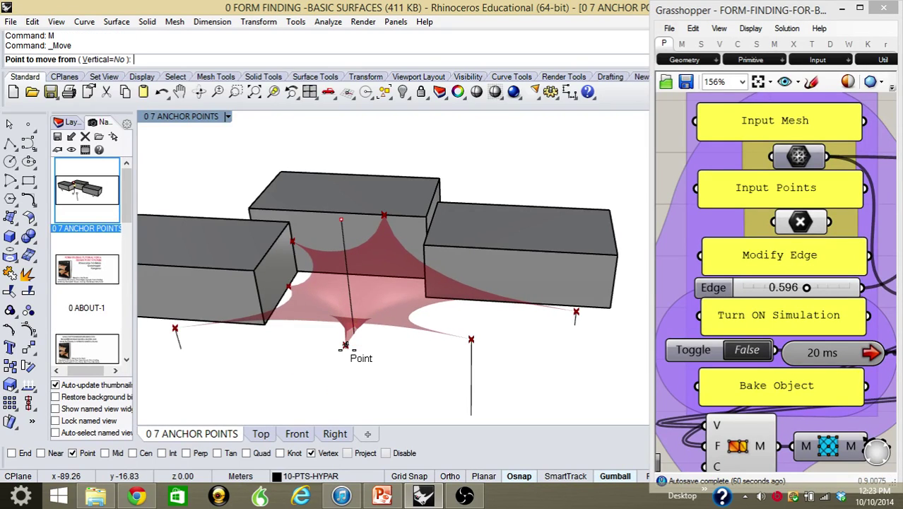
left_click(346, 344)
left_click(341, 221)
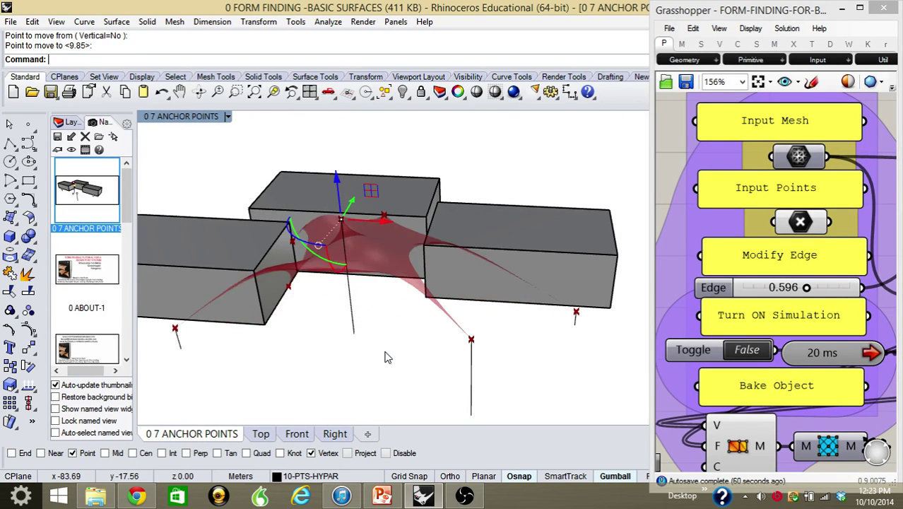
mouse_move(387, 361)
right_mouse_down()
mouse_move(388, 319)
mouse_move(358, 335)
mouse_move(272, 331)
mouse_move(248, 343)
mouse_move(345, 354)
mouse_move(440, 333)
mouse_move(367, 318)
mouse_move(257, 336)
right_mouse_up()
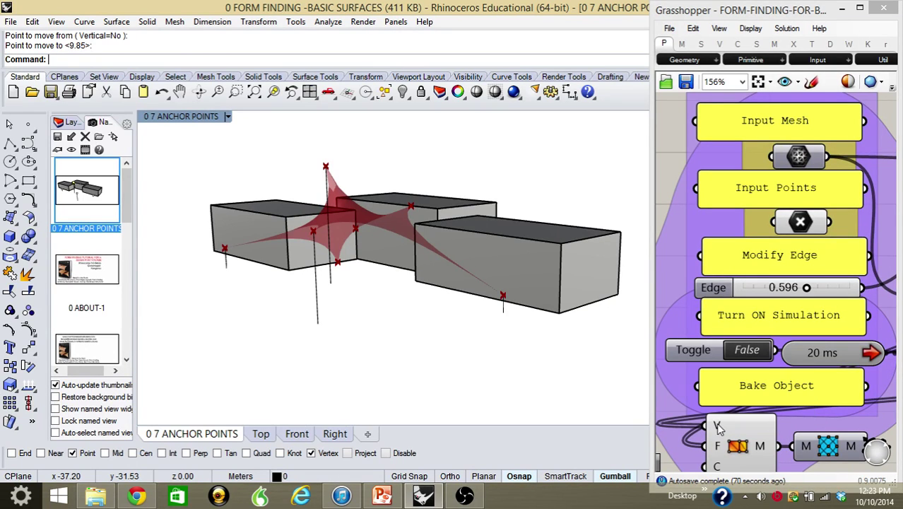
Step: Undo the accidental move of the left box and clear the selection
right_click_drag(368, 326, 403, 330)
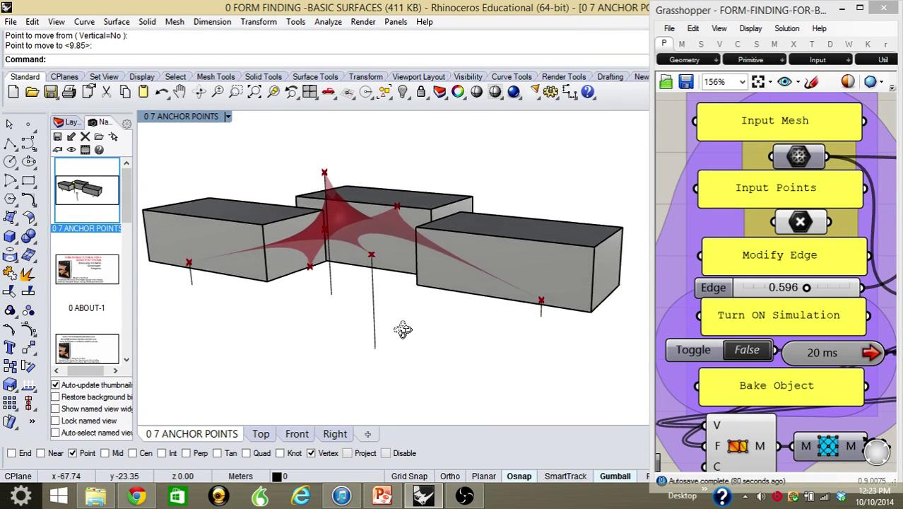
mouse_move(173, 249)
left_mouse_down()
mouse_move(199, 277)
mouse_move(202, 252)
mouse_move(253, 270)
left_mouse_up()
key("ctrl+z")
left_click(180, 311)
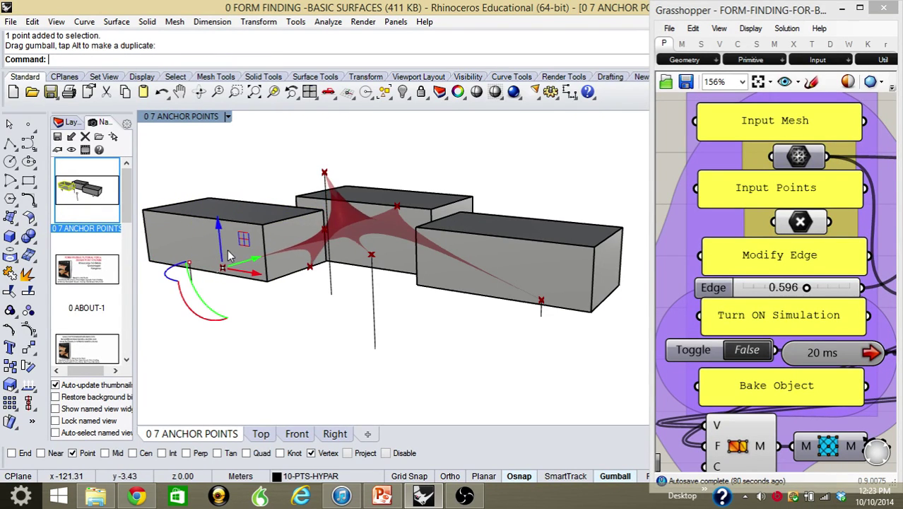
Step: Drag the left and right anchor points outward with the gumball
left_click_drag(220, 227, 221, 258)
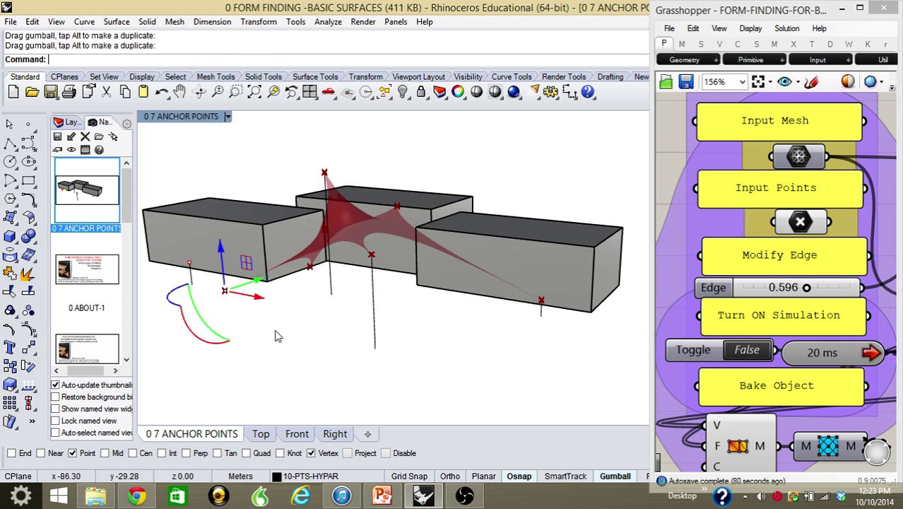
mouse_move(283, 332)
right_mouse_down()
mouse_move(427, 322)
mouse_move(317, 308)
right_mouse_up()
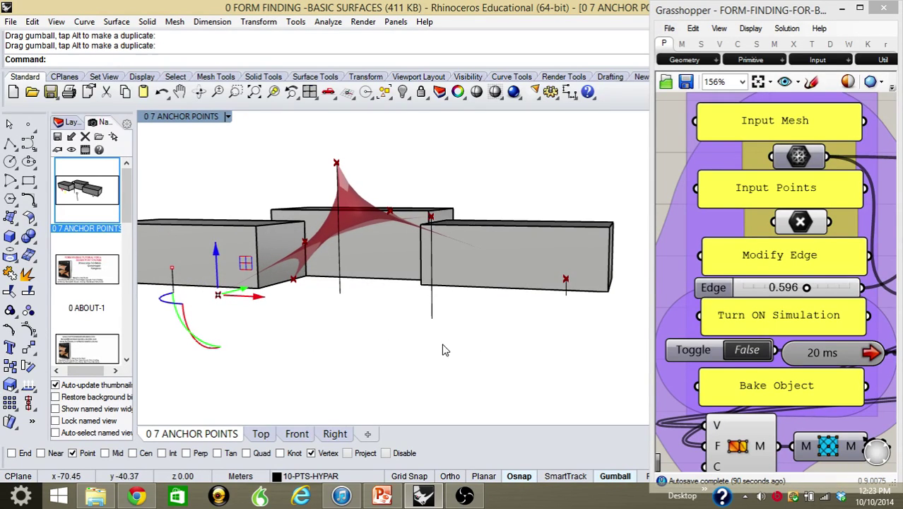
left_click_drag(577, 295, 566, 259)
right_click_drag(560, 318, 500, 319)
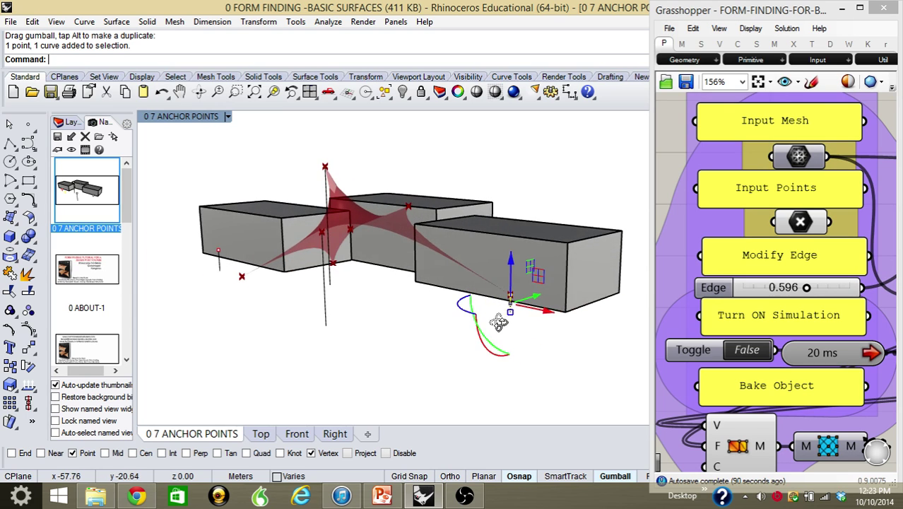
left_click_drag(536, 300, 486, 316)
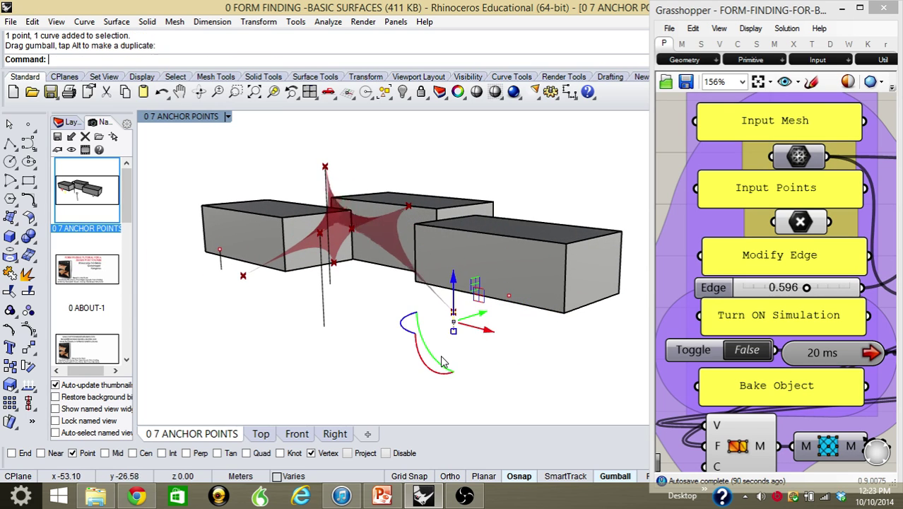
mouse_move(255, 290)
right_mouse_down()
mouse_move(404, 291)
mouse_move(227, 305)
mouse_move(300, 316)
mouse_move(419, 298)
mouse_move(258, 317)
right_mouse_up()
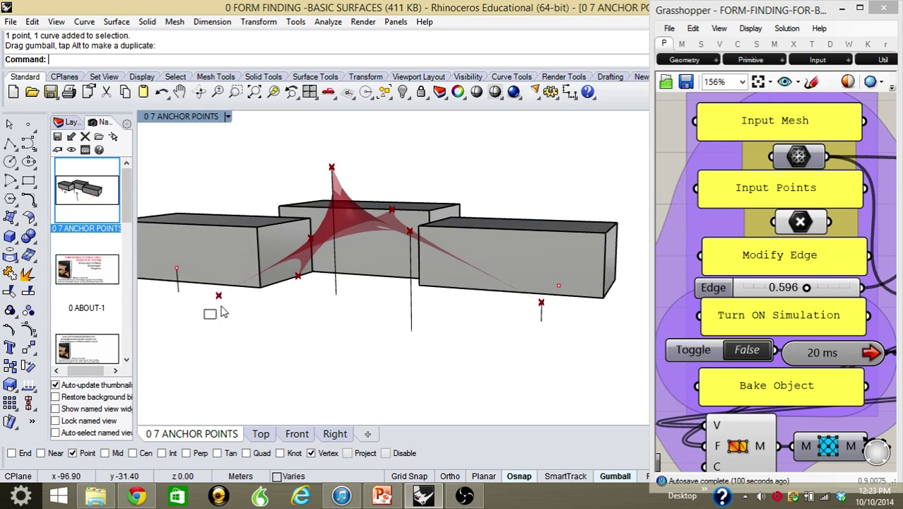
Step: Move the left outer anchor point against the left box face
left_click(221, 298)
type("M")
key("Return")
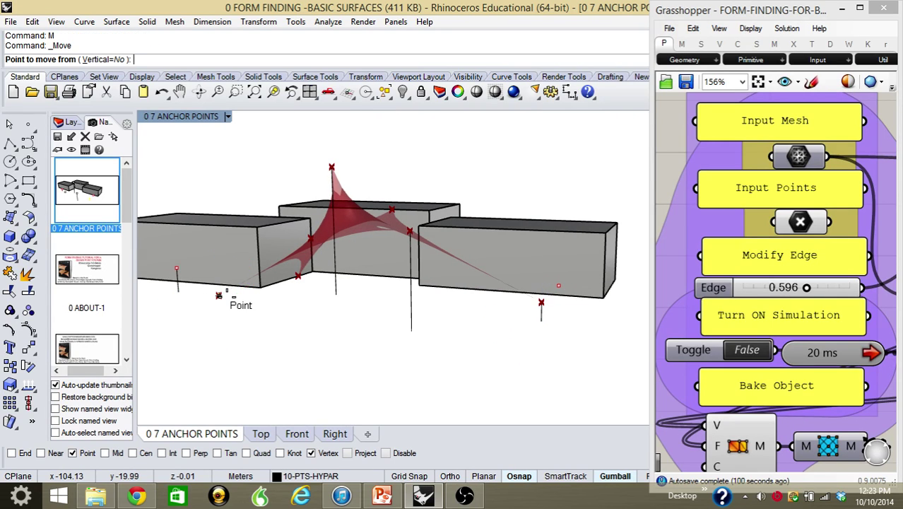
left_click(219, 295)
left_click(177, 267)
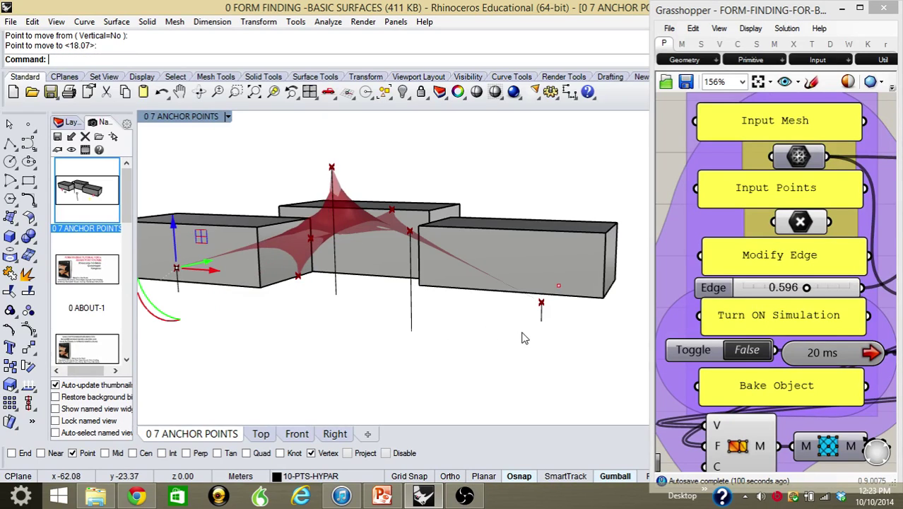
Step: Move the right outer anchor point against the right box face
left_click_drag(513, 306, 547, 302)
key("Return")
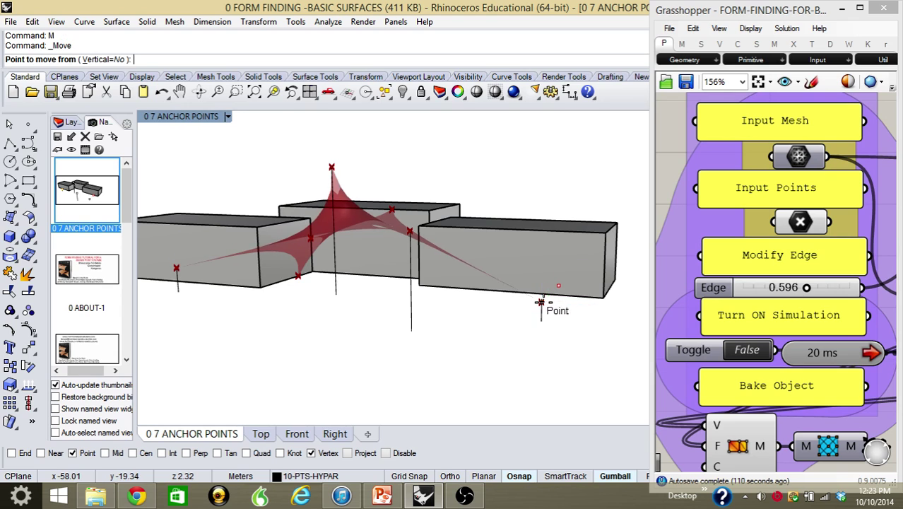
left_click(541, 303)
left_click(558, 285)
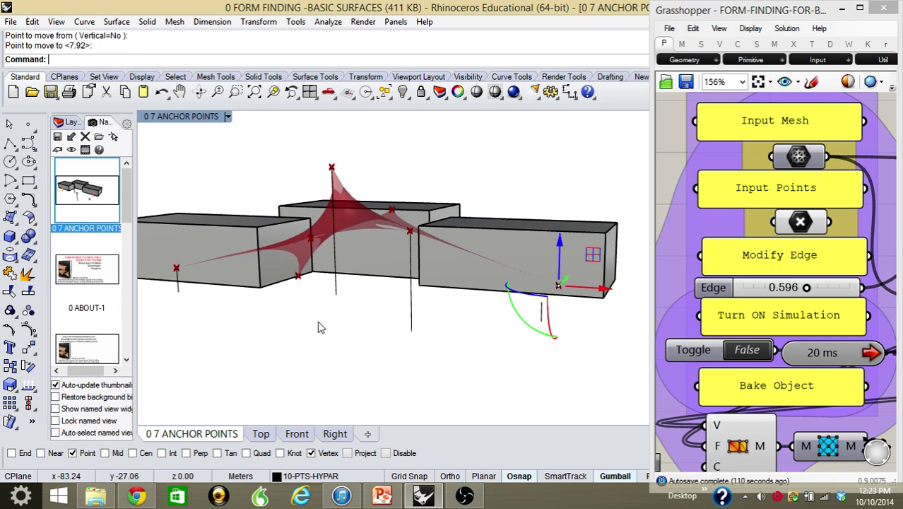
mouse_move(308, 326)
right_mouse_down()
mouse_move(330, 333)
mouse_move(284, 327)
mouse_move(375, 316)
mouse_move(295, 326)
right_mouse_up()
key("Escape")
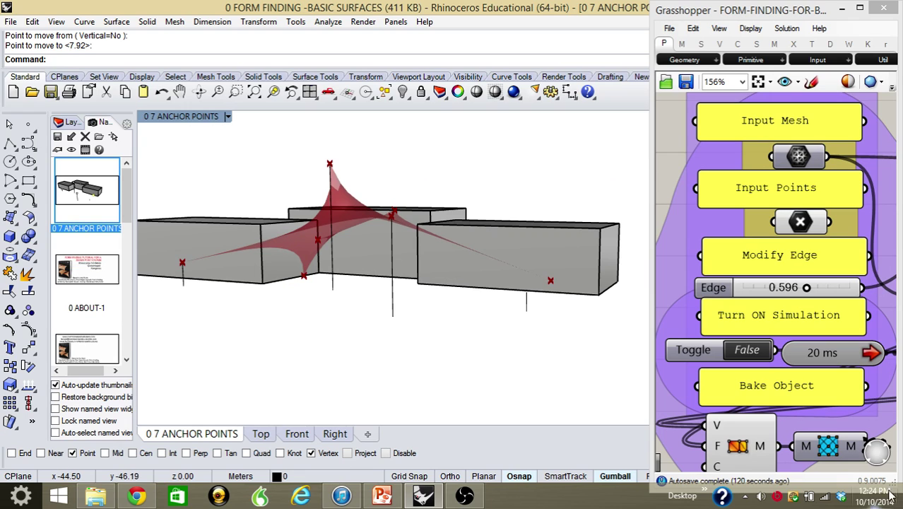
Step: Bake the relaxed membrane mesh into Rhino from the Bake Object component
right_click(830, 449)
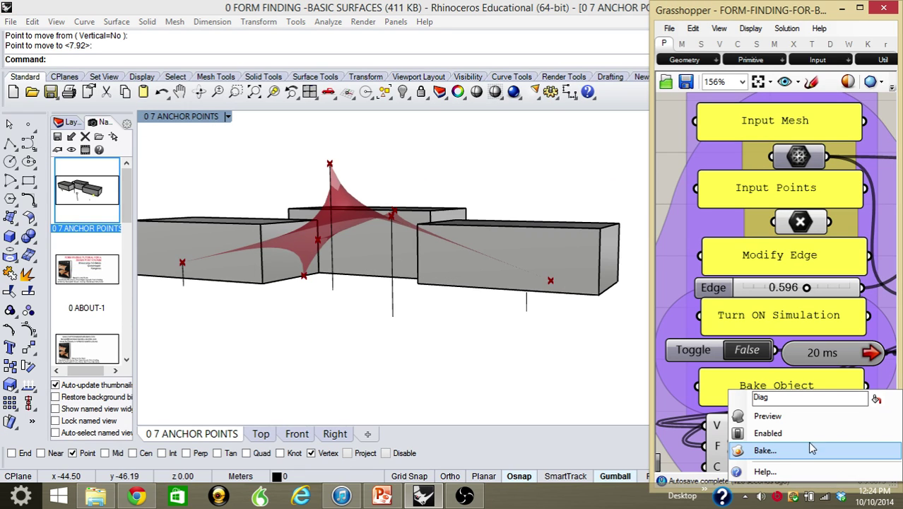
left_click(764, 451)
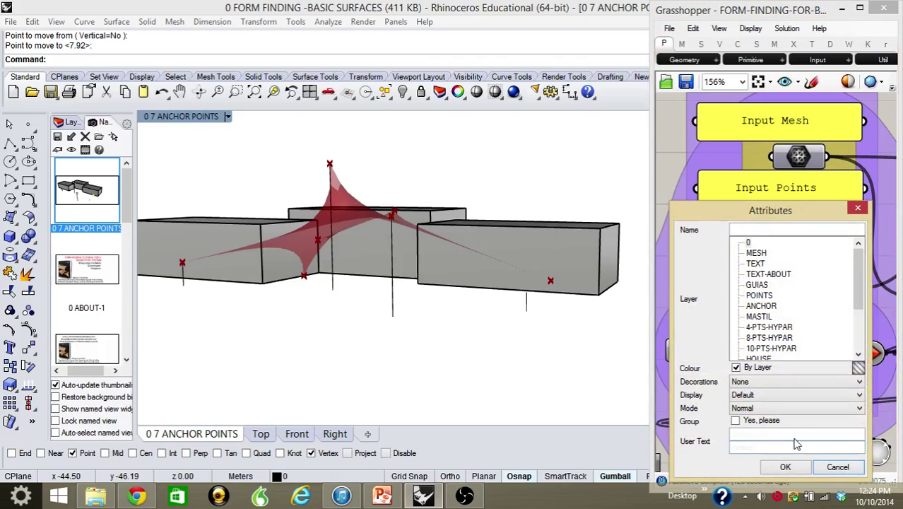
left_click(791, 472)
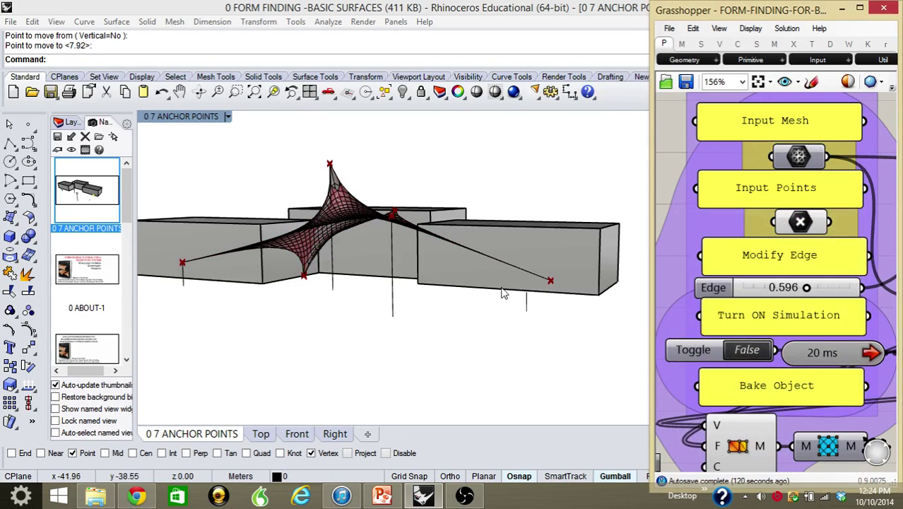
Step: Switch the simulation Toggle to True and orbit around the tent-shaped membrane
double_click(834, 353)
double_click(746, 350)
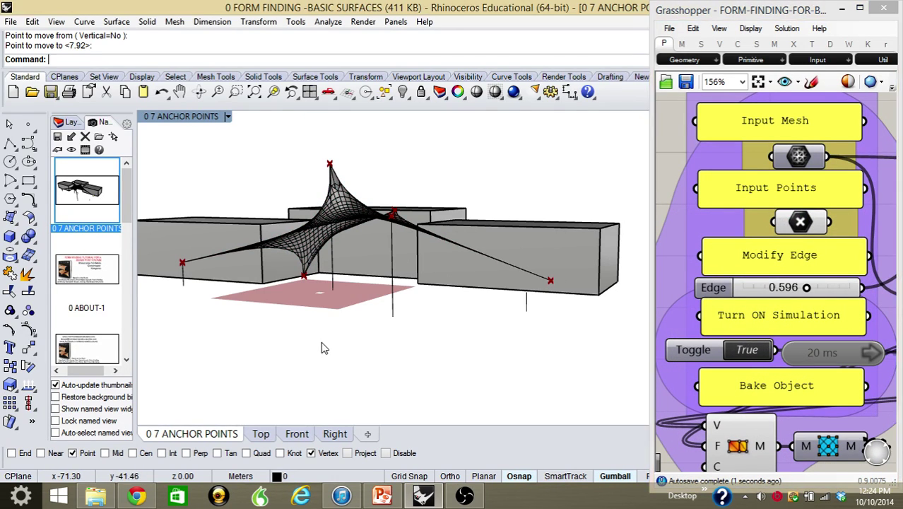
mouse_move(284, 322)
right_mouse_down()
mouse_move(531, 336)
mouse_move(317, 329)
mouse_move(353, 343)
right_mouse_up()
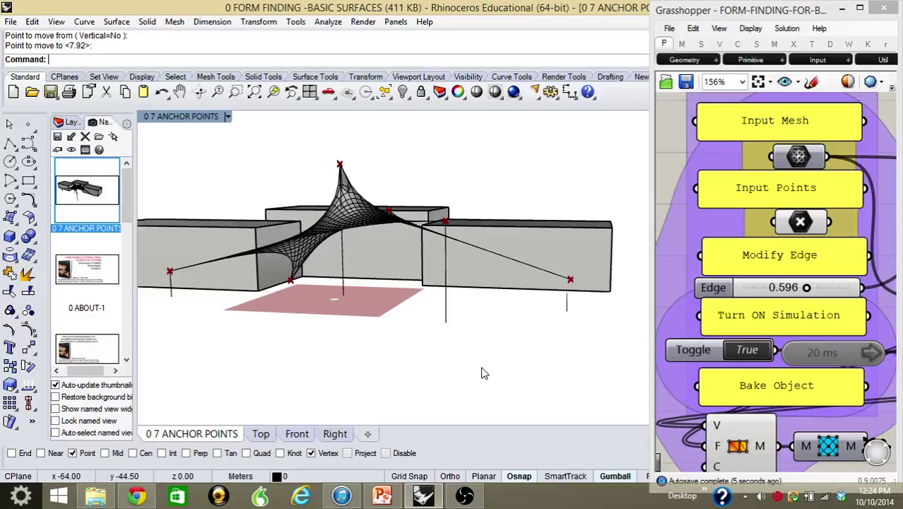
mouse_move(456, 371)
right_mouse_down()
mouse_move(413, 323)
mouse_move(347, 339)
mouse_move(436, 340)
mouse_move(496, 306)
mouse_move(421, 308)
right_mouse_up()
mouse_move(373, 269)
right_mouse_down()
mouse_move(427, 321)
mouse_move(354, 311)
mouse_move(524, 311)
mouse_move(580, 323)
mouse_move(447, 324)
mouse_move(387, 363)
mouse_move(363, 361)
mouse_move(383, 409)
mouse_move(423, 413)
mouse_move(440, 332)
mouse_move(449, 332)
right_mouse_up()
mouse_move(281, 351)
right_mouse_down()
mouse_move(302, 319)
mouse_move(337, 328)
right_mouse_up()
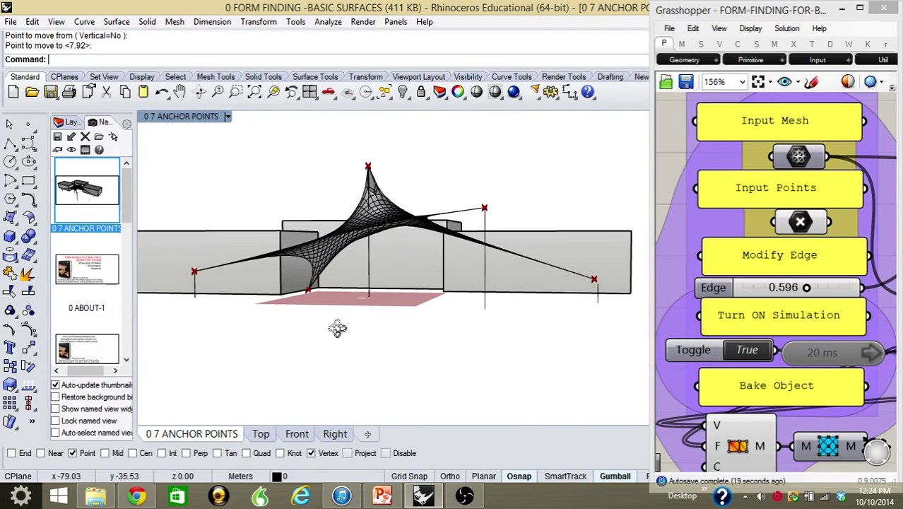
Step: Switch to the 0 ABOUT-2 named view showing the Membrane Structures credits
double_click(103, 345)
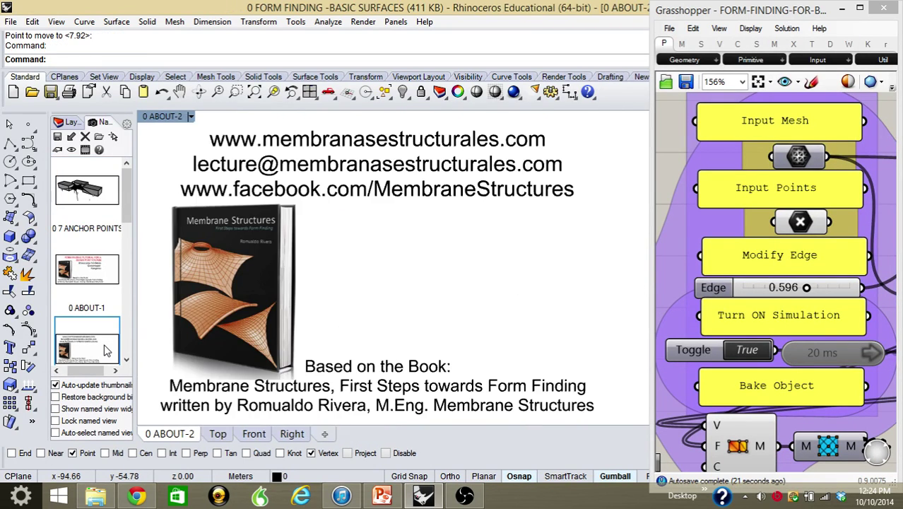